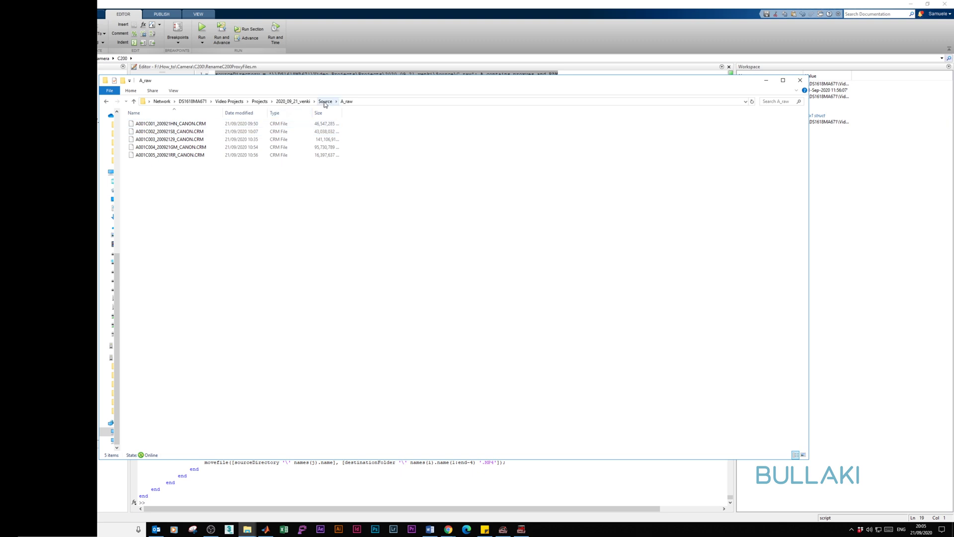
Step: Examine the clips in the A_proxy, C_proxy and C_raw folders of the project's Source directory
left_click(326, 101)
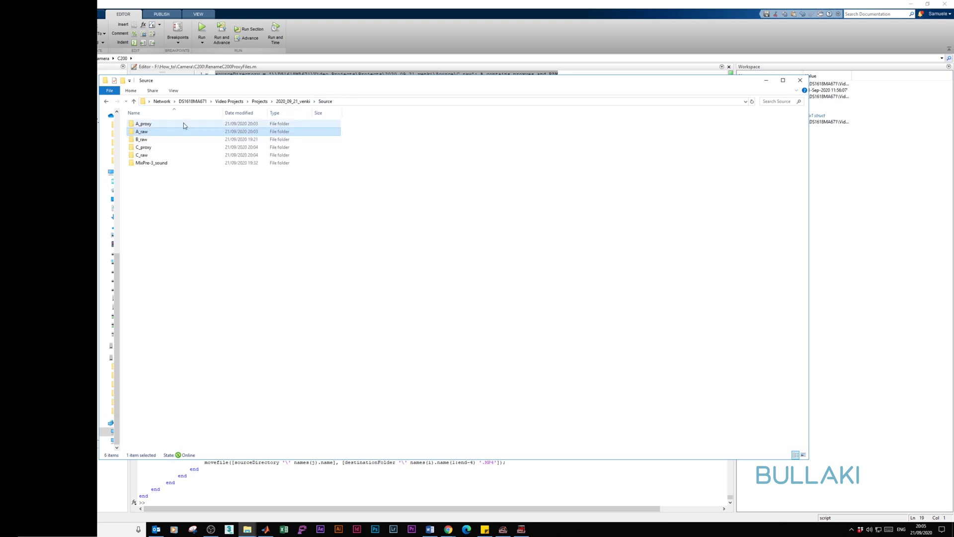
double_click(157, 126)
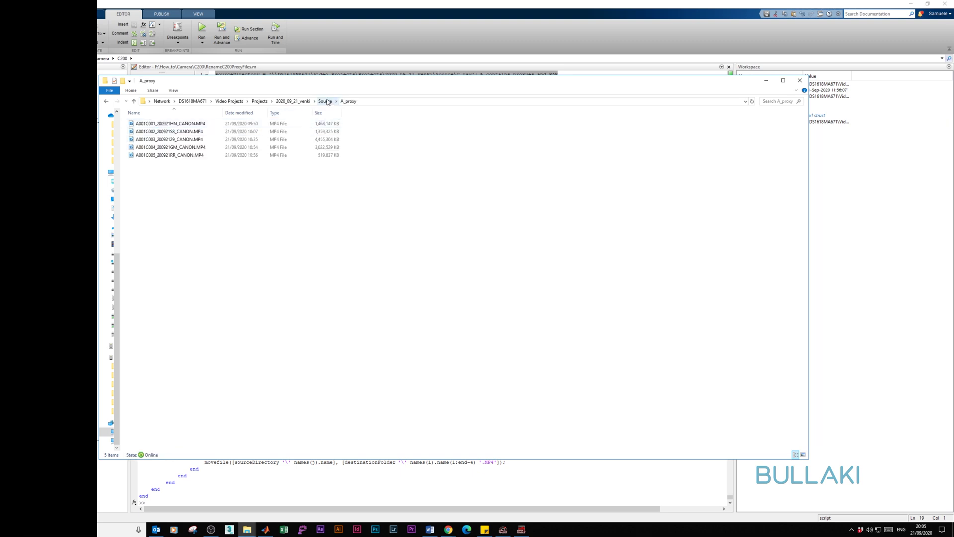
left_click(325, 101)
double_click(159, 148)
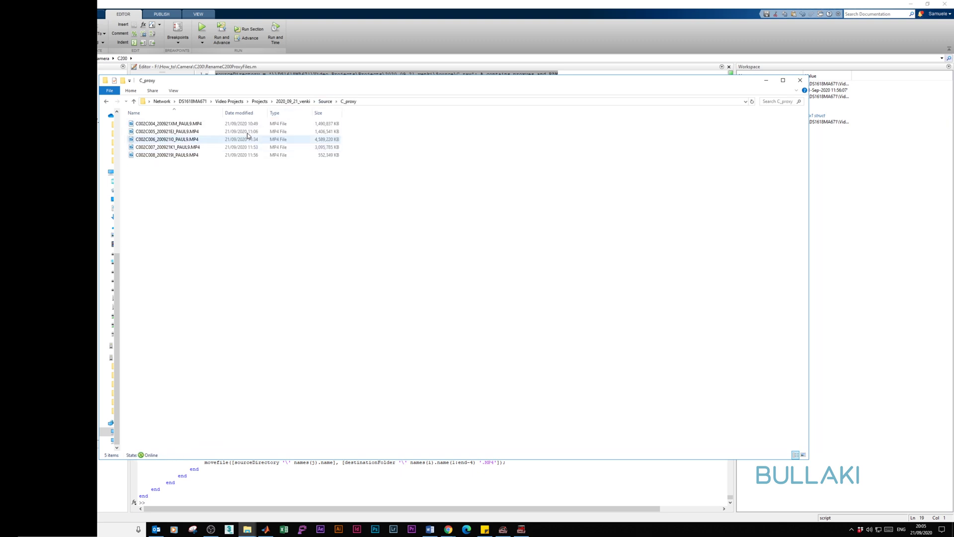
left_click(326, 101)
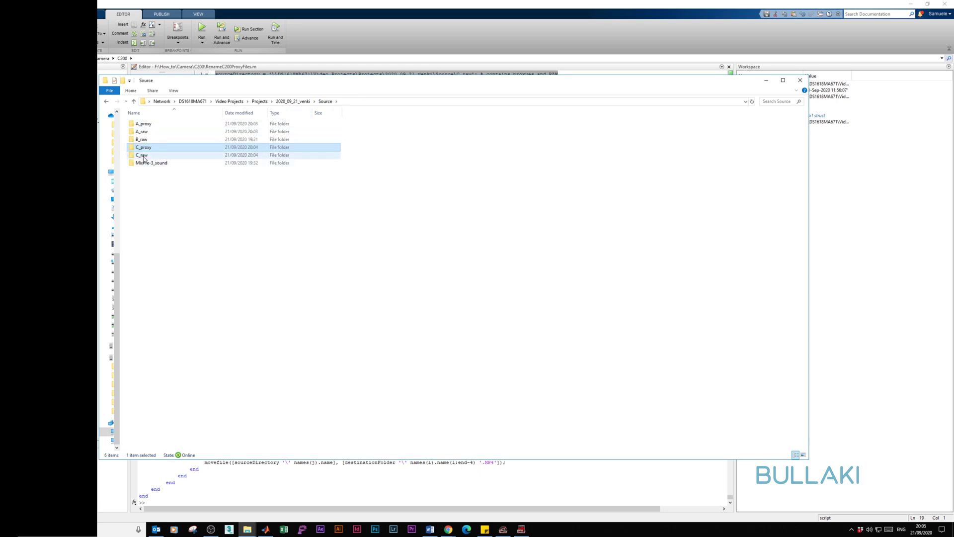
double_click(143, 156)
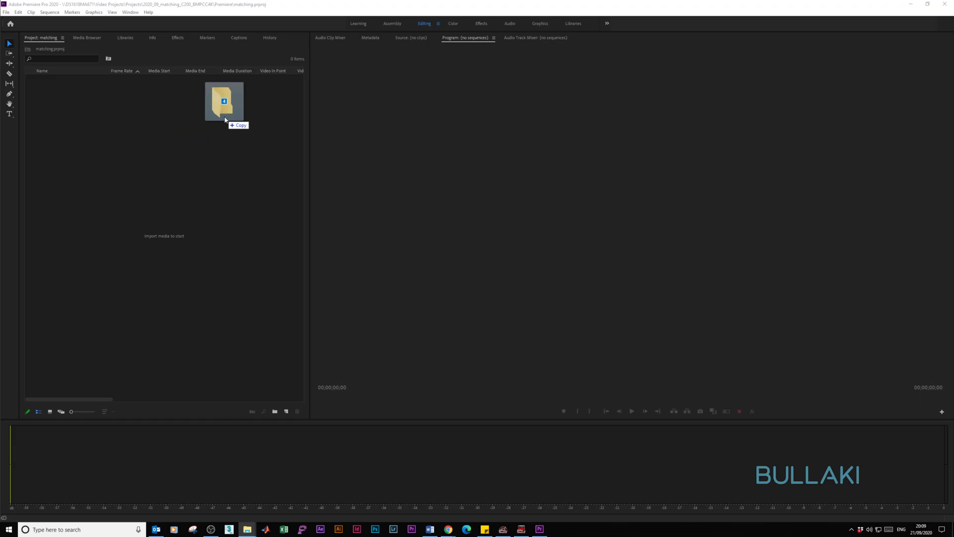
Step: In Premiere Pro, import the four source media folders into the matching project and create a sequence from the first A_proxy clip
left_click_drag(222, 100, 224, 120)
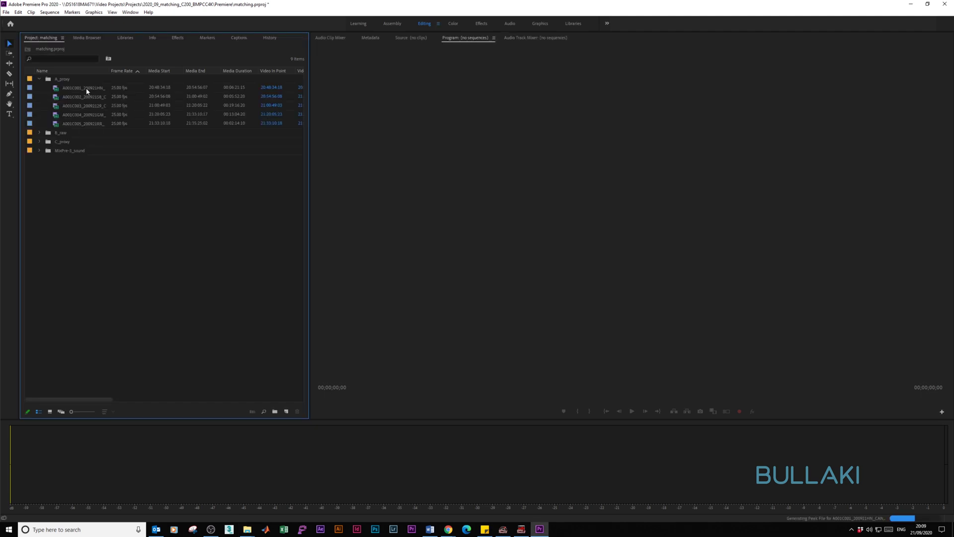
left_click(107, 89)
right_click(84, 90)
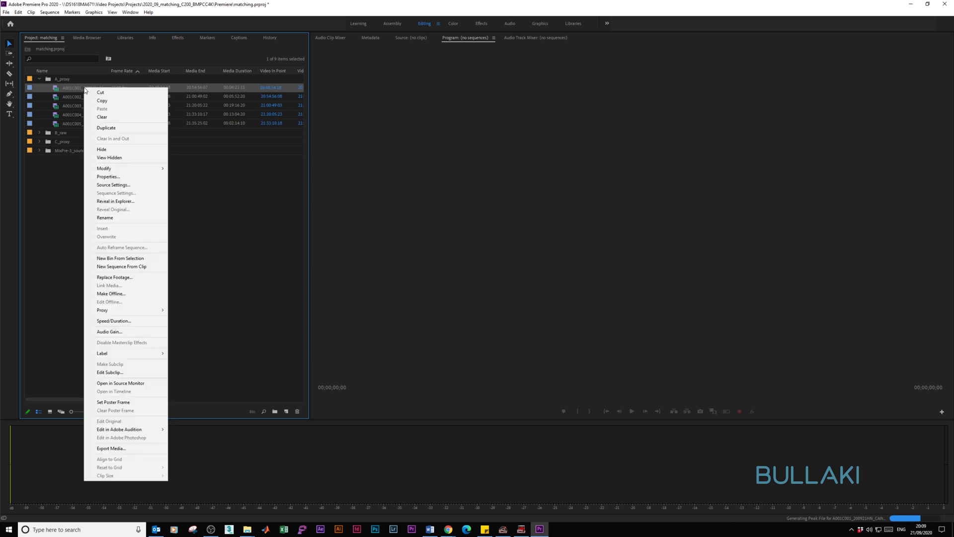
left_click(124, 267)
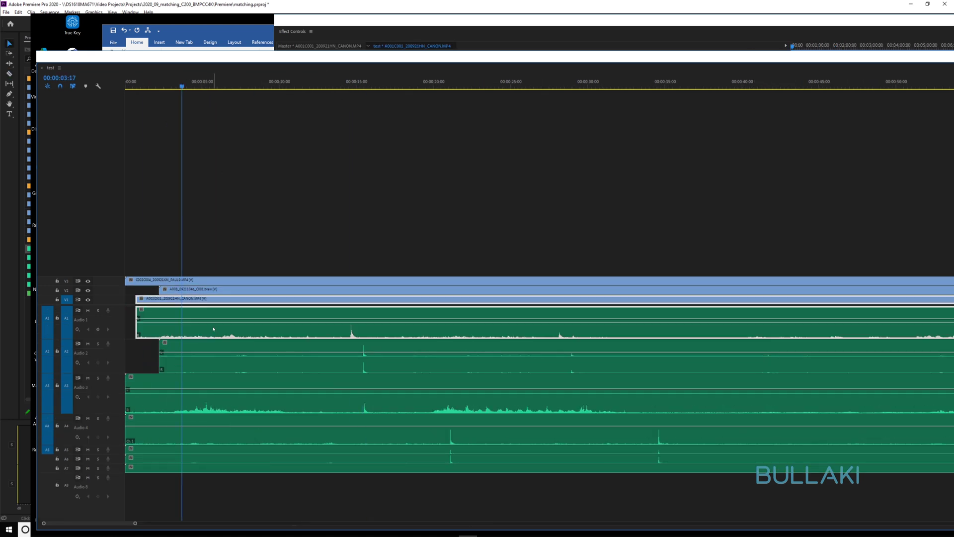
Step: Nest the three stacked video clips in the test sequence and enable multi-camera on the nested clip
scroll(516, 251, "up", 3)
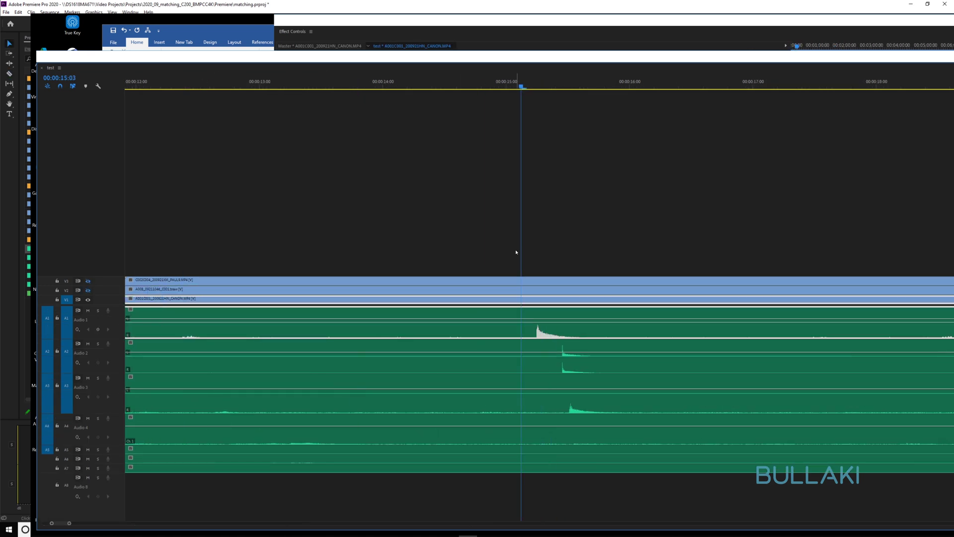
right_click(172, 280)
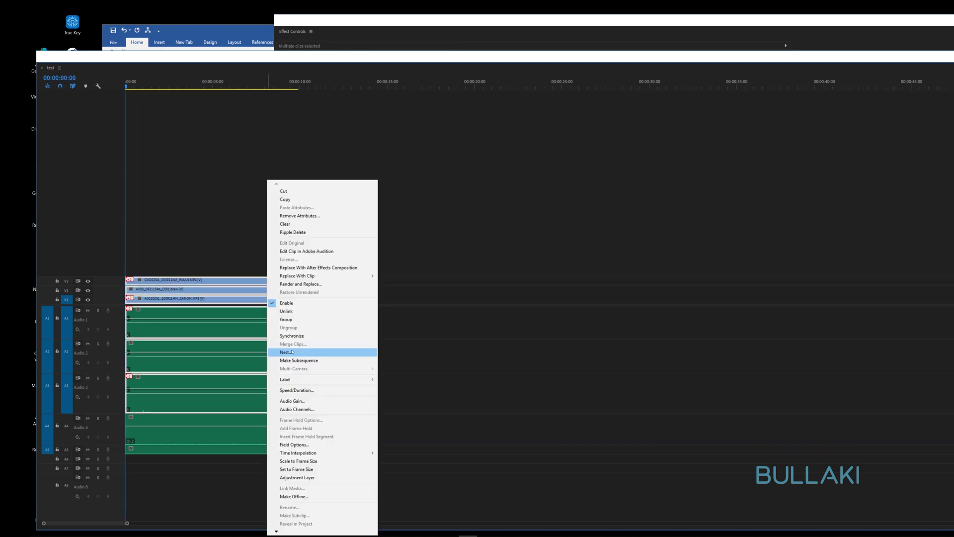
left_click(318, 351)
left_click(251, 302)
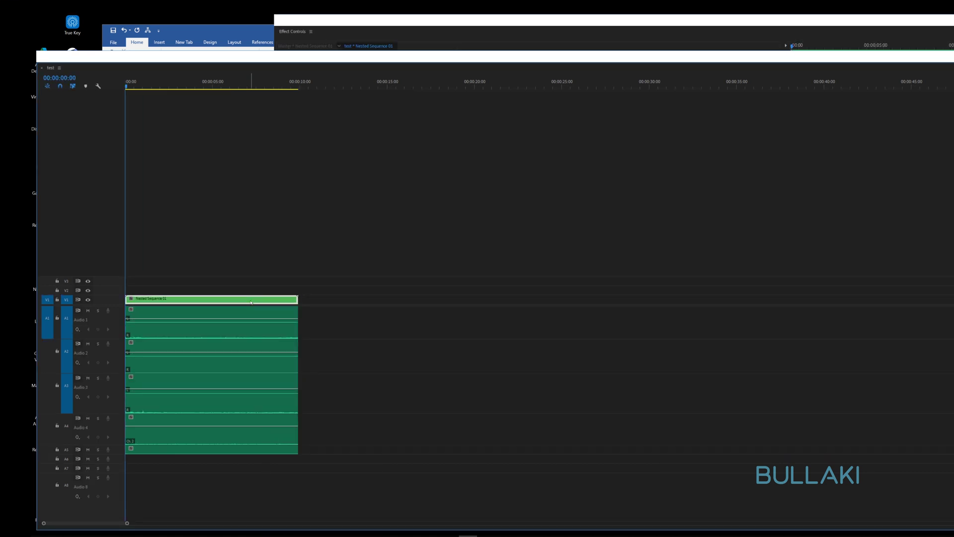
right_click(251, 302)
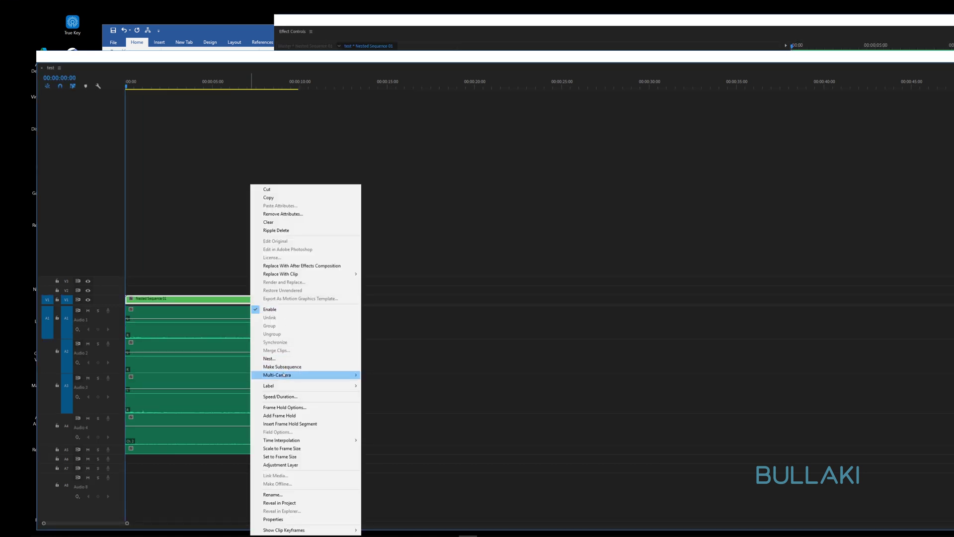
mouse_move(284, 375)
left_click(379, 375)
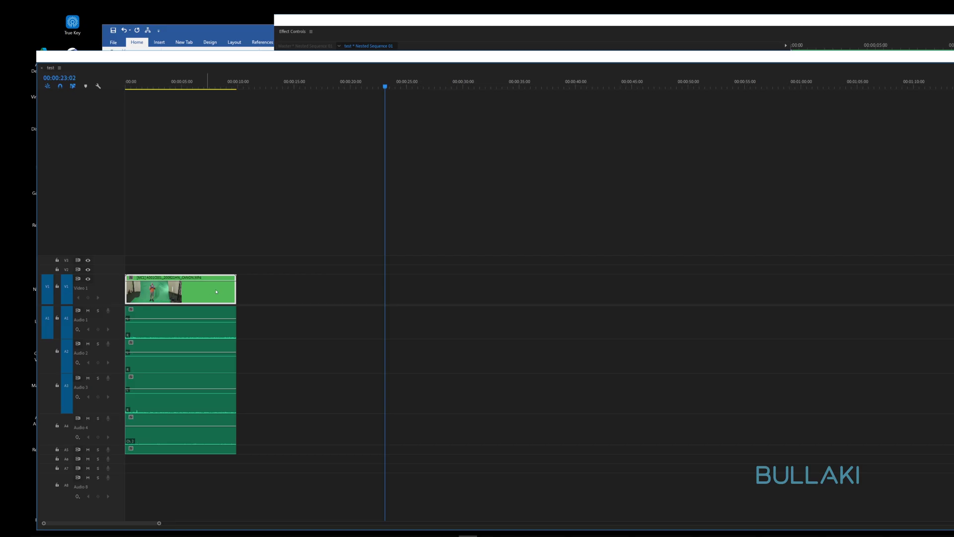
Step: Duplicate the multi-camera clip twice along Video 1, setting the second clip to camera 2 and the third to camera 3
left_click_drag(258, 289, 432, 291)
left_click(302, 83)
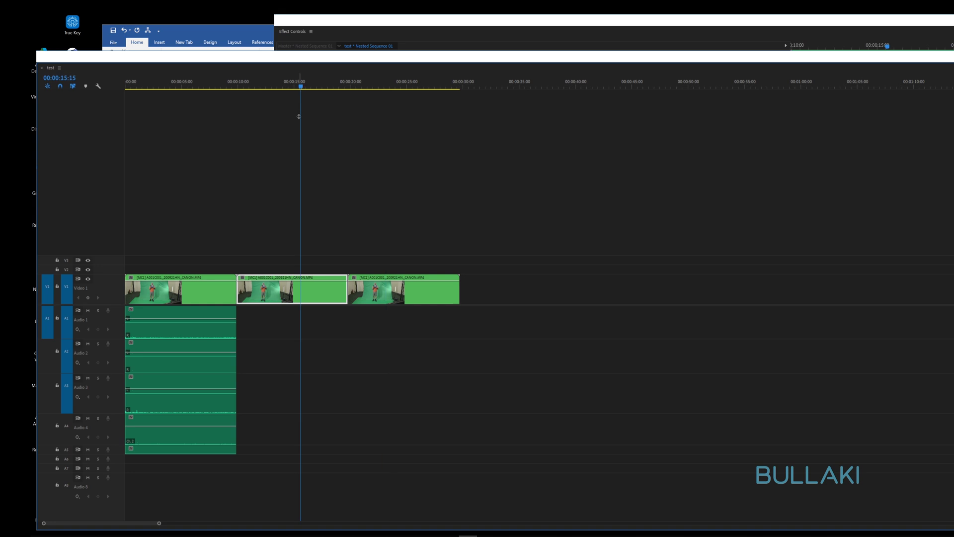
key("2")
left_click(378, 84)
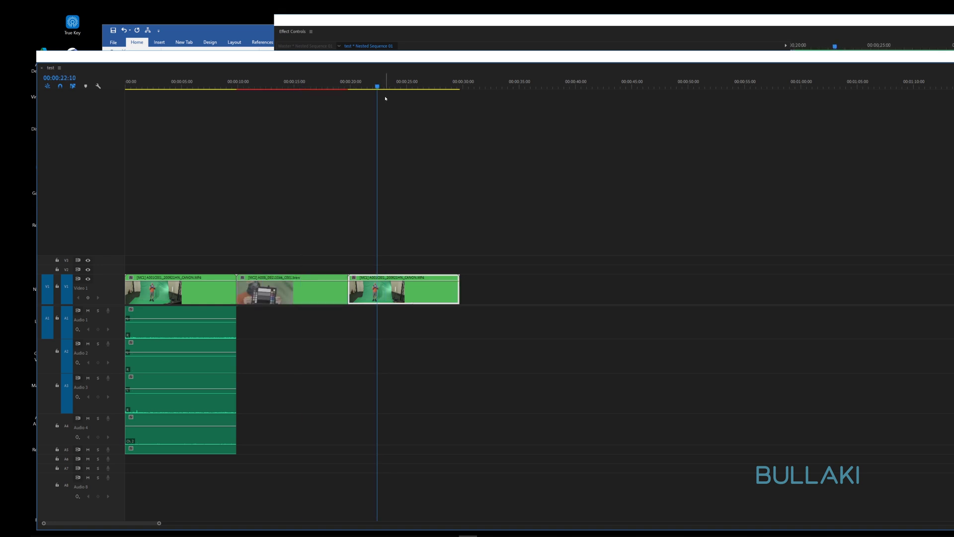
key("3")
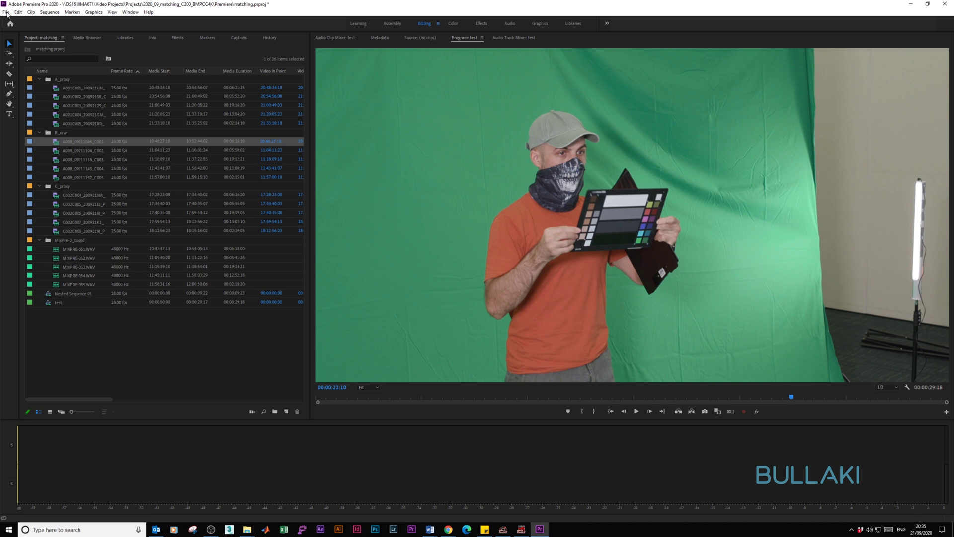
Step: Export the test sequence as an EDL file
left_click(6, 12)
mouse_move(47, 236)
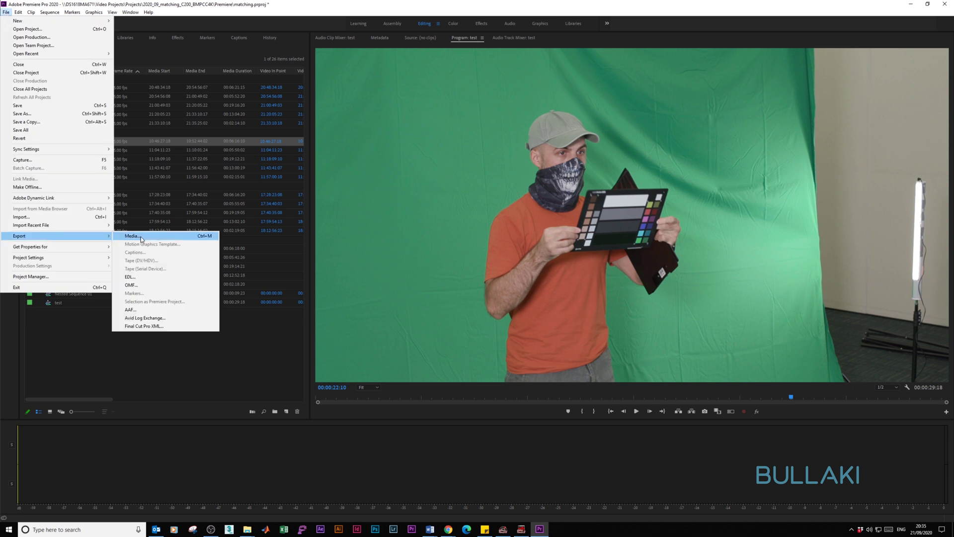
left_click(137, 279)
key("Return")
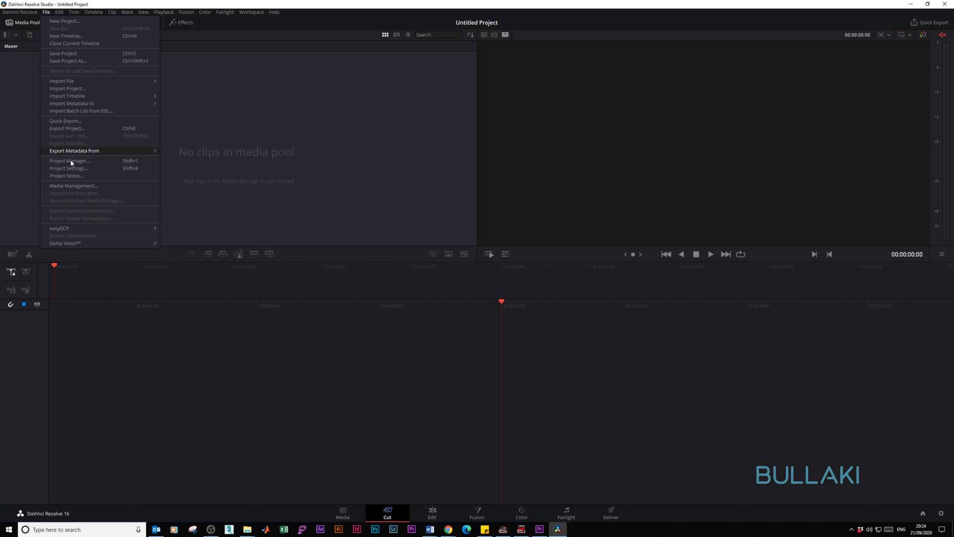
Step: In DaVinci Resolve's project settings, set the timeline resolution to 4096 x 2160 DCI and the timeline frame rate to 25
left_click(70, 168)
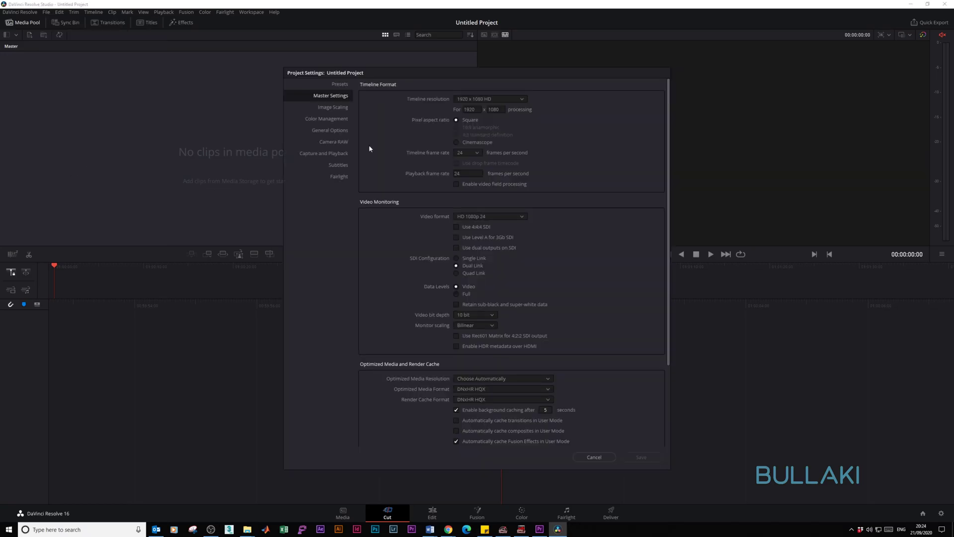
left_click(471, 101)
scroll(479, 149, "down", 5)
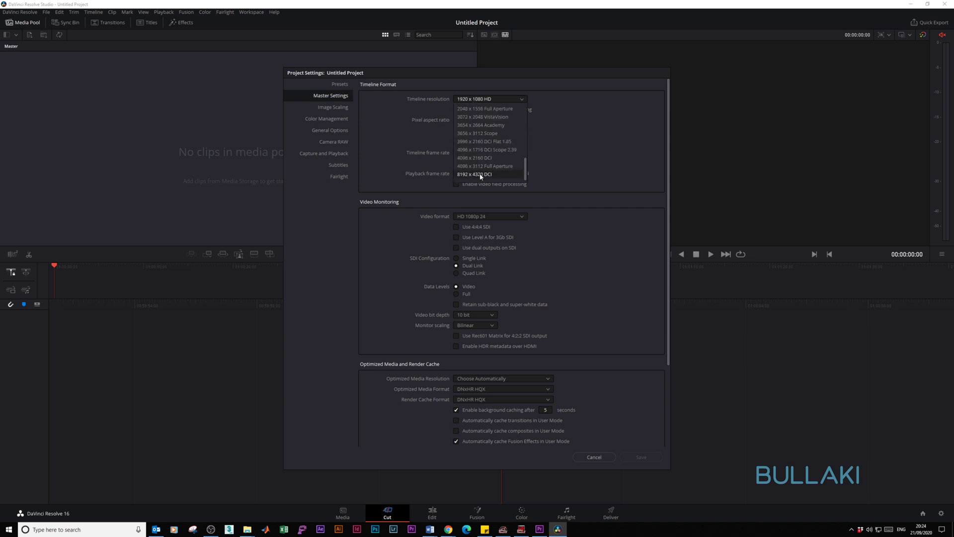
left_click(478, 160)
left_click(464, 155)
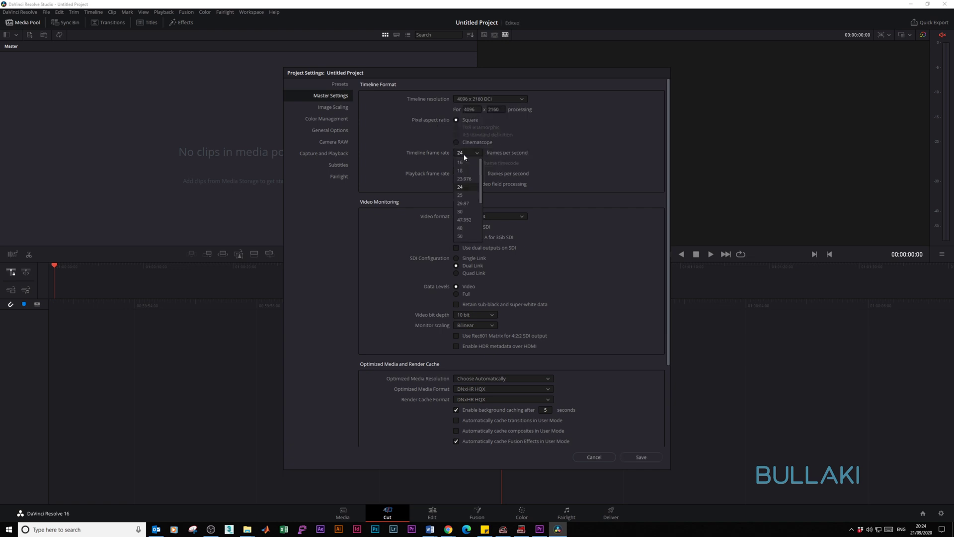
left_click(466, 195)
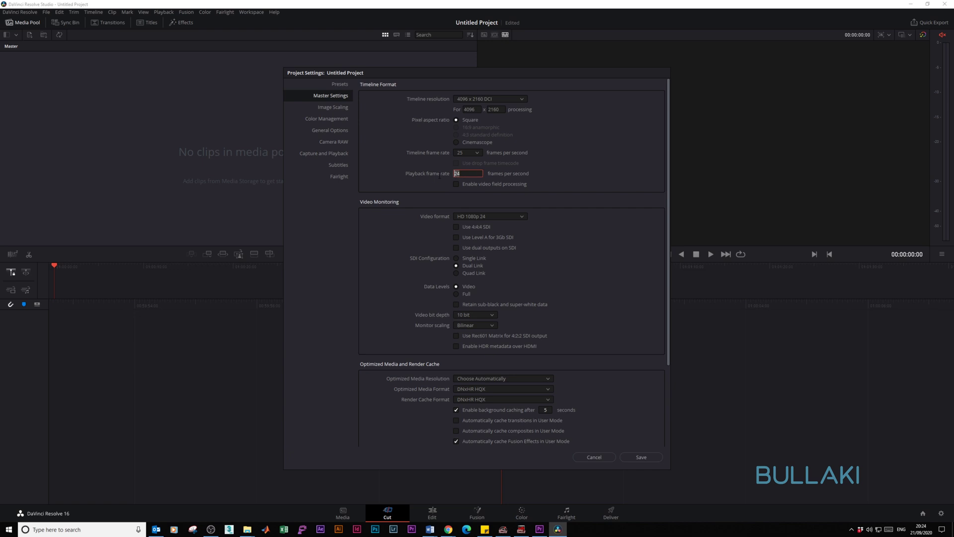
Step: Set the project's color science to ACEScc with ACES 1.1 and the ACES output device transform to Rec.709
left_click(328, 118)
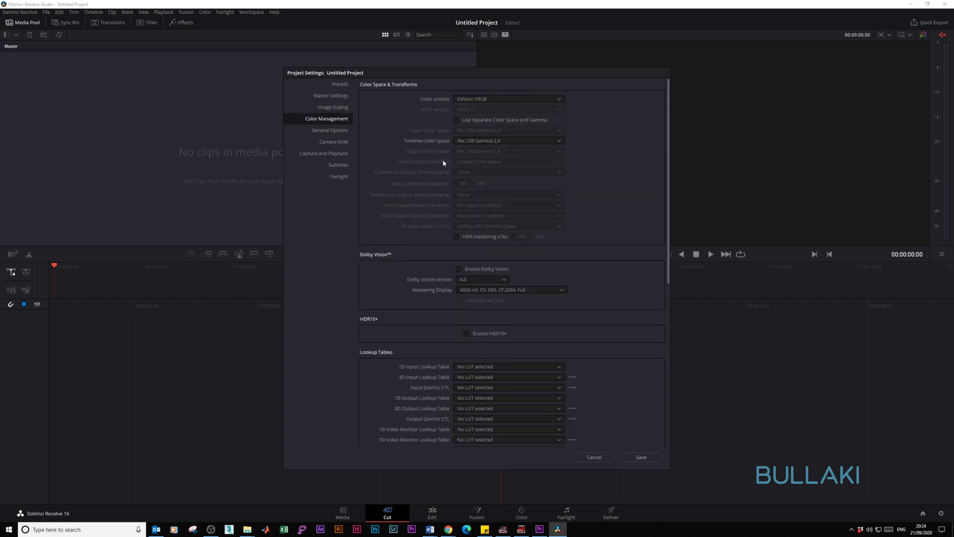
left_click(489, 100)
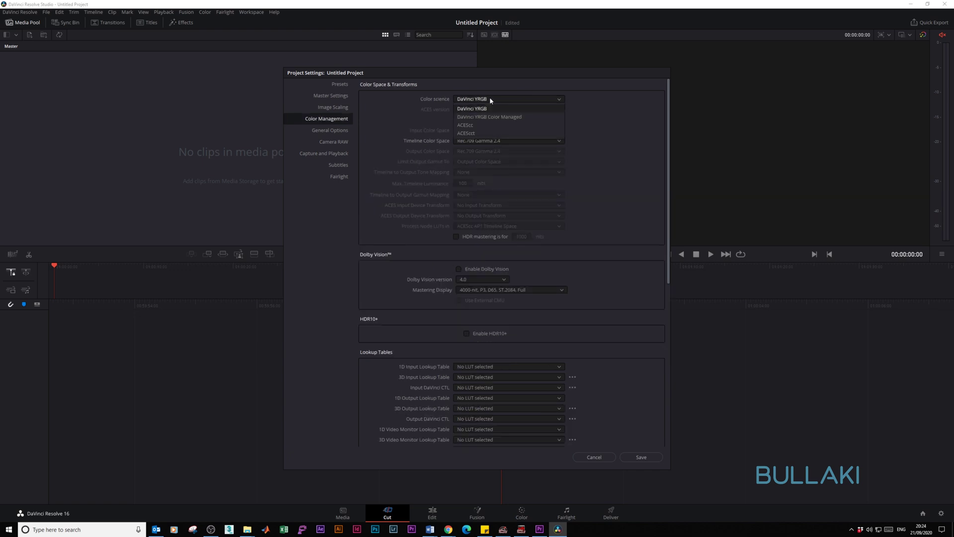
left_click(484, 123)
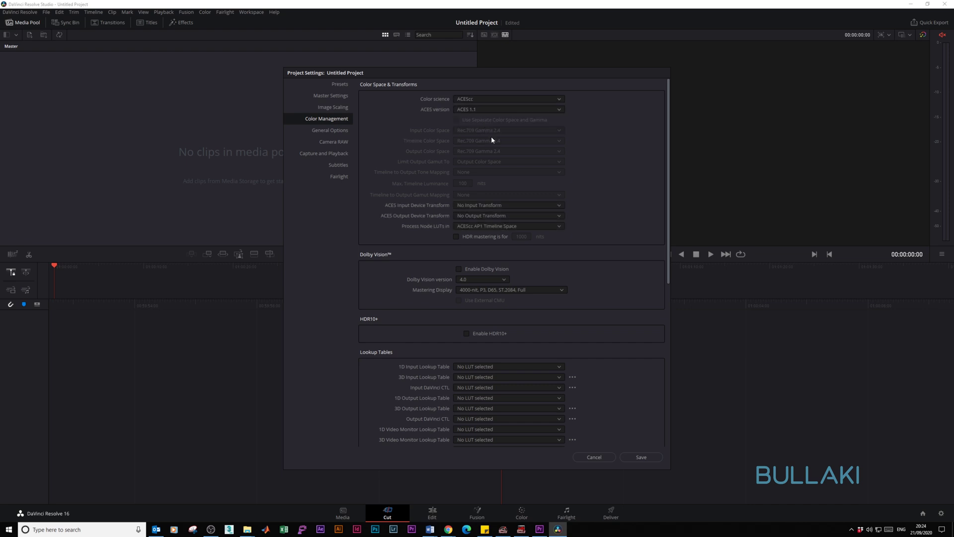
left_click(486, 111)
left_click(485, 109)
left_click(478, 216)
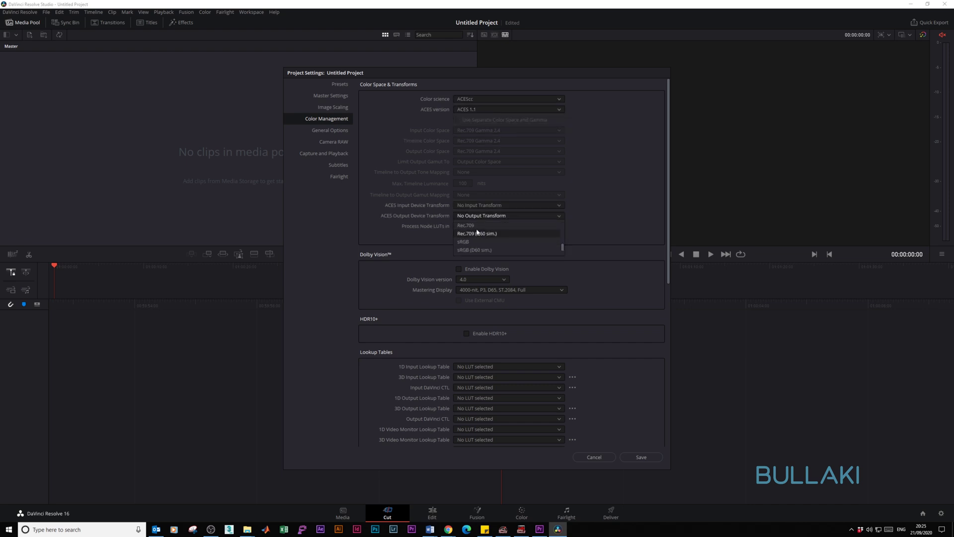
left_click(476, 227)
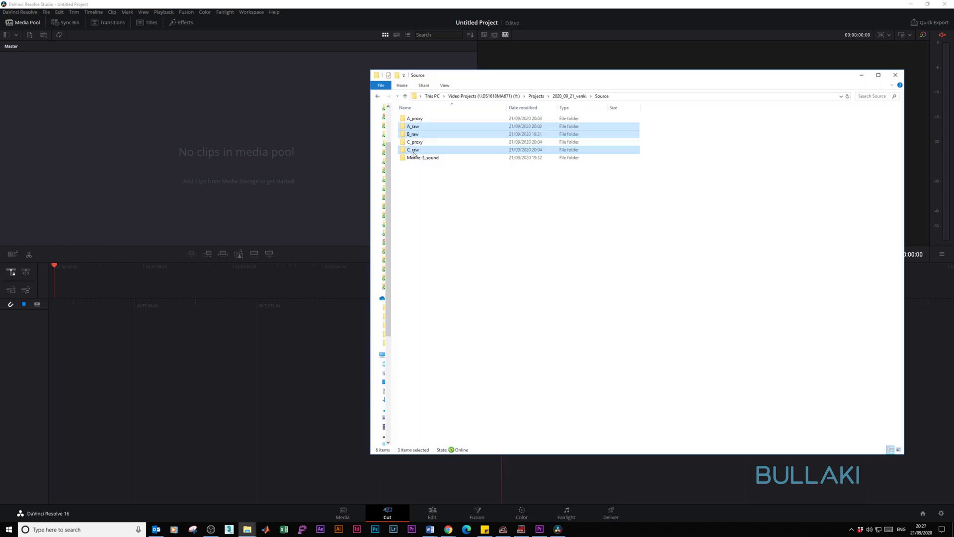
Step: Add the A_raw, B_raw and C_raw folders to the media pool and import the timeline from test3.edl
left_click_drag(413, 151, 237, 153)
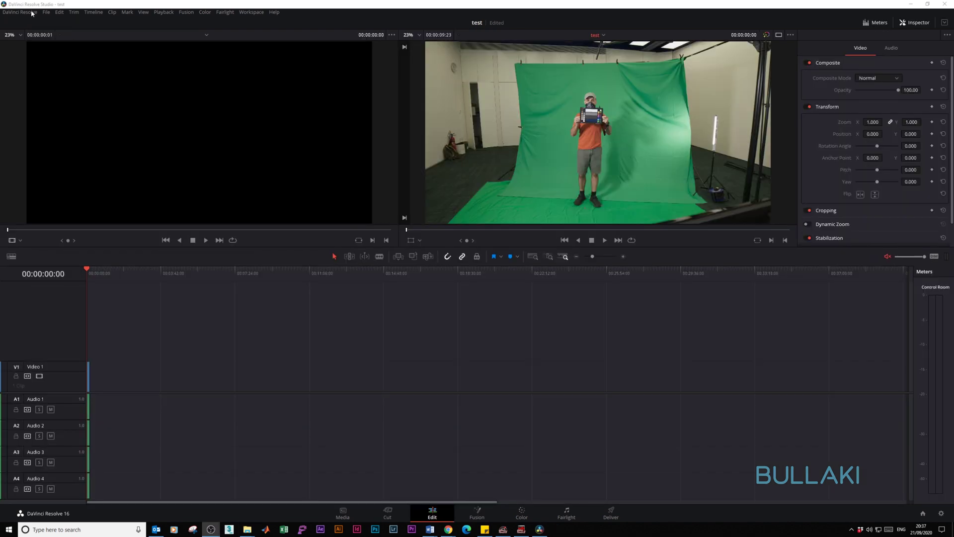
left_click(46, 12)
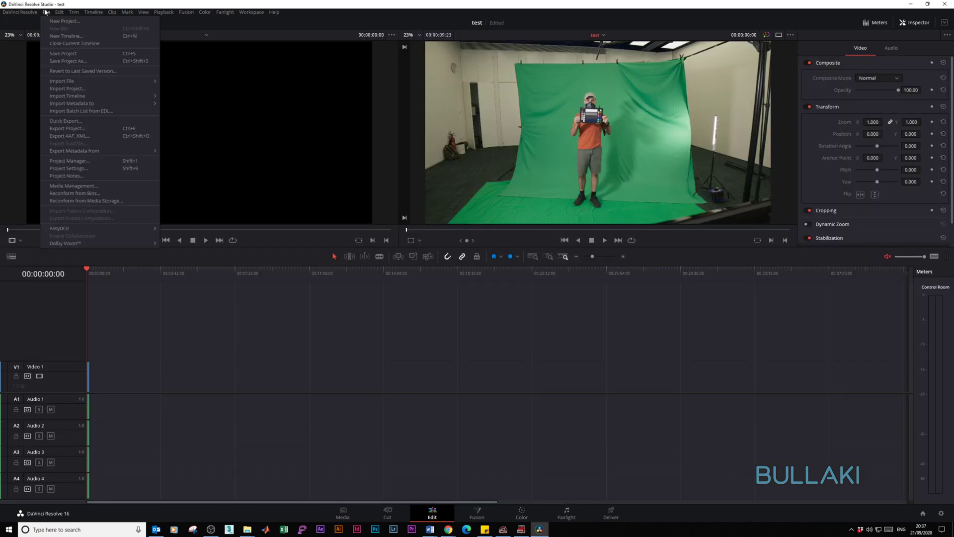
mouse_move(68, 97)
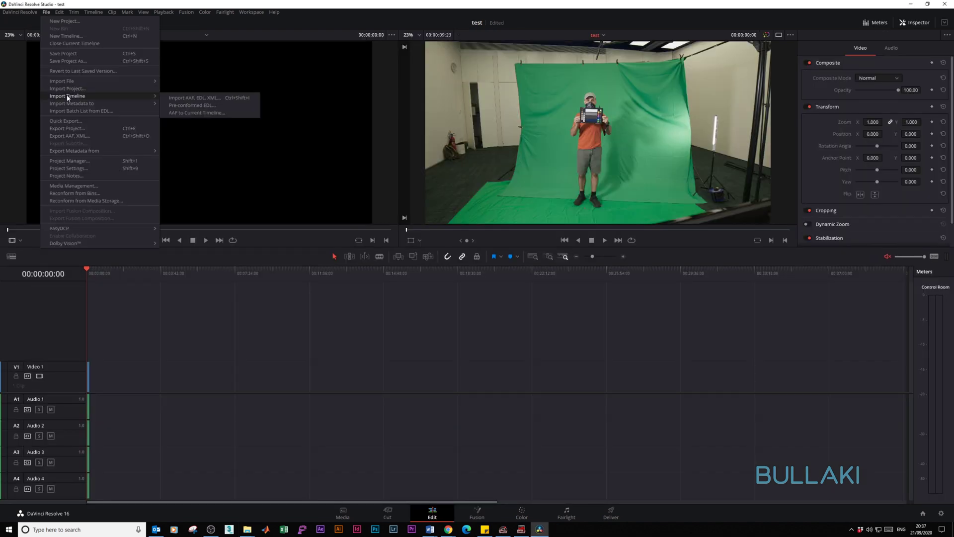
left_click(170, 98)
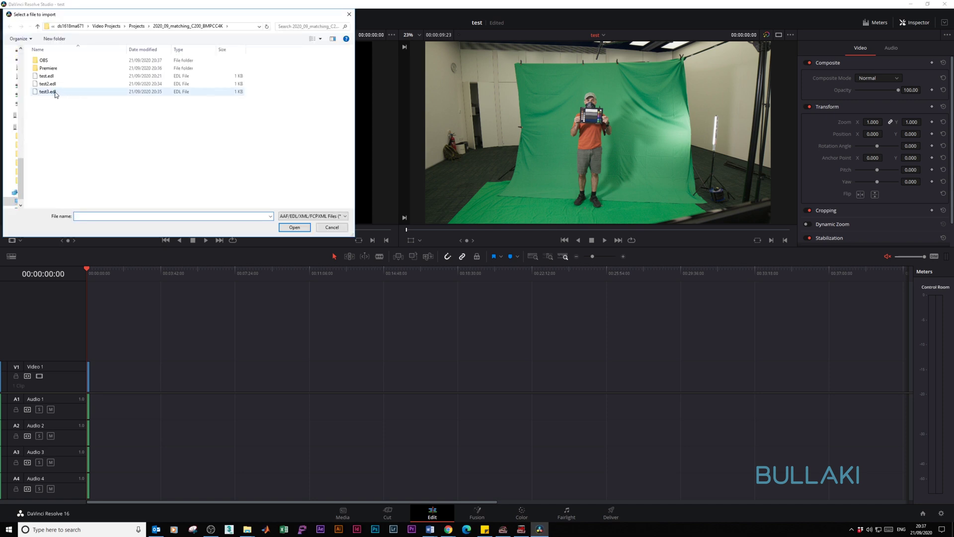
left_click(55, 93)
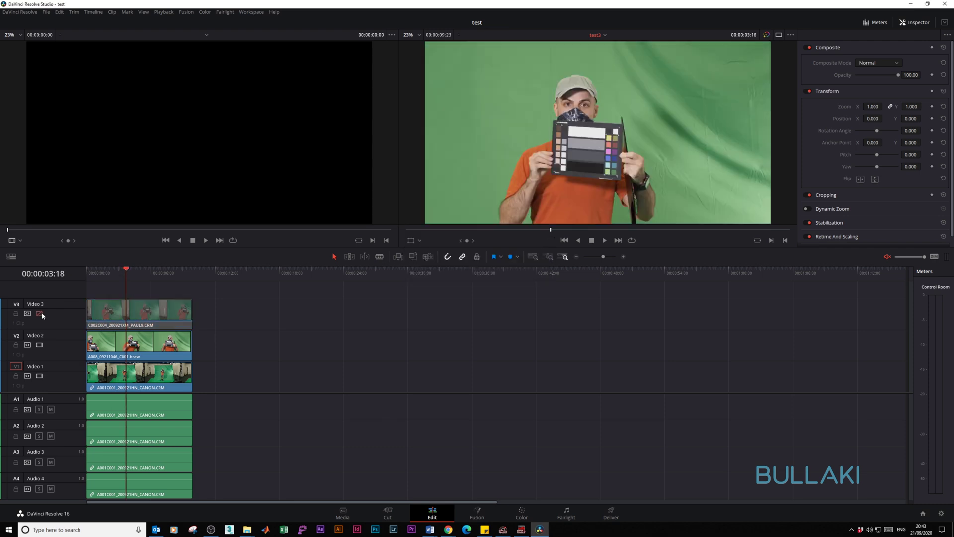
Step: Cut all tracks at 00:00:03:18, ripple delete the portions before the cut, and open the Color page
key("a")
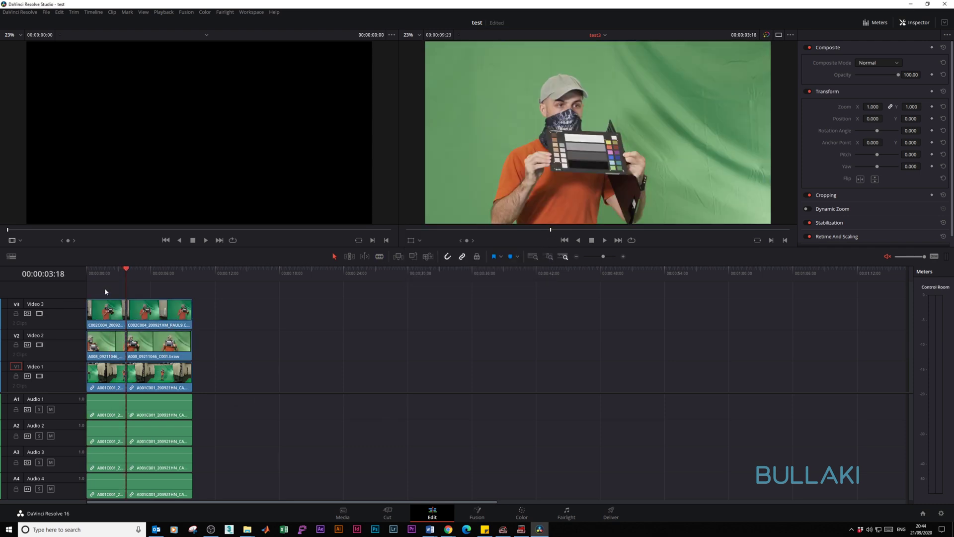
left_click_drag(104, 288, 105, 463)
key("Delete")
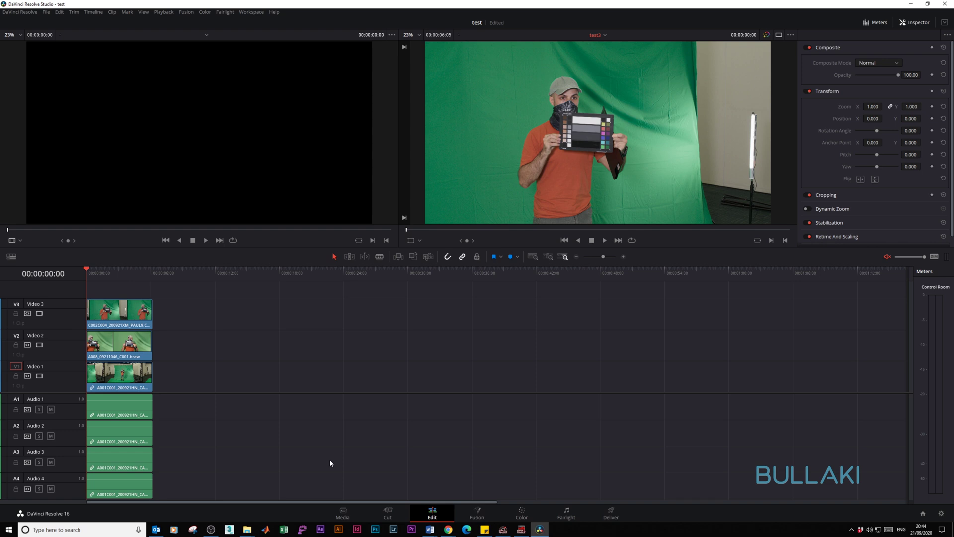
left_click(519, 517)
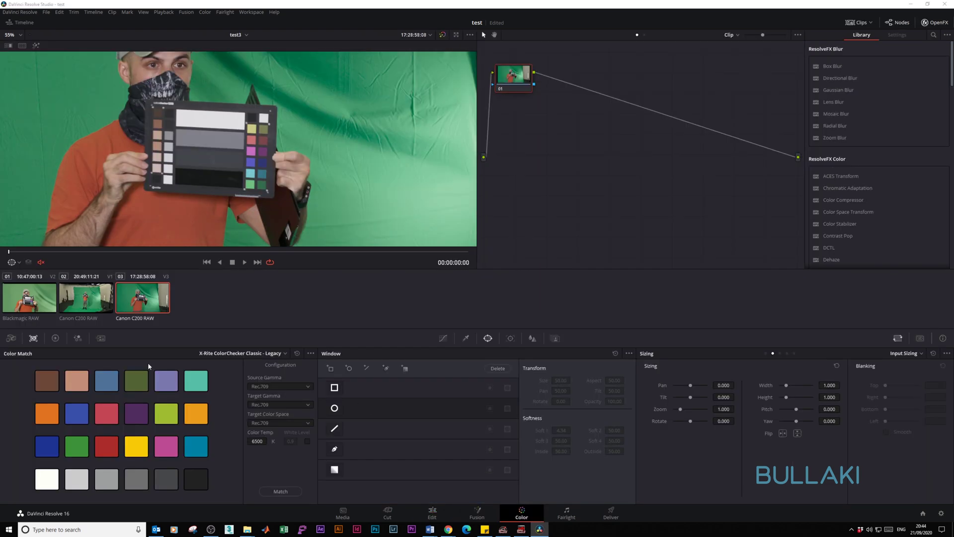
Step: Set up Color Match with the X-Rite ColorChecker Video chart, linear source and target gamma, and ACES target color space
left_click(238, 354)
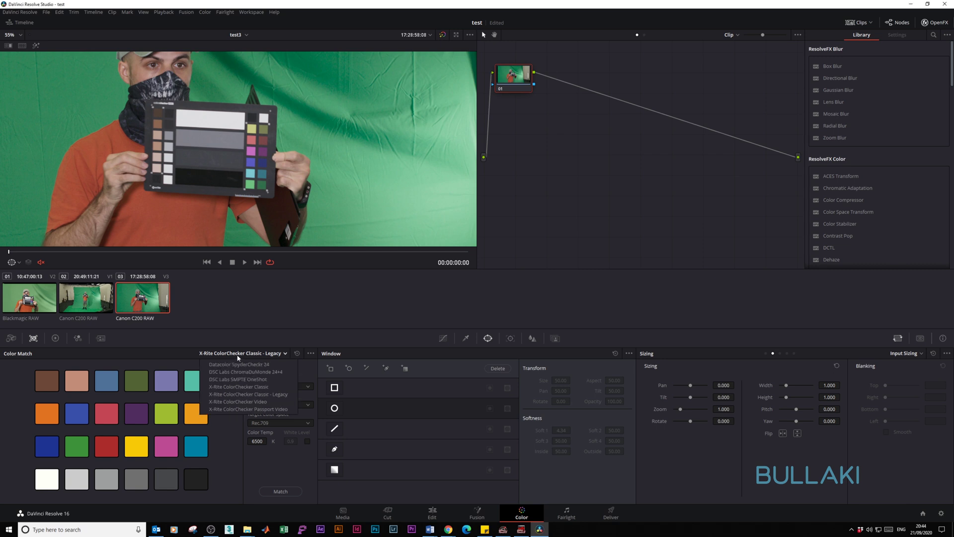
left_click(238, 401)
left_click(276, 404)
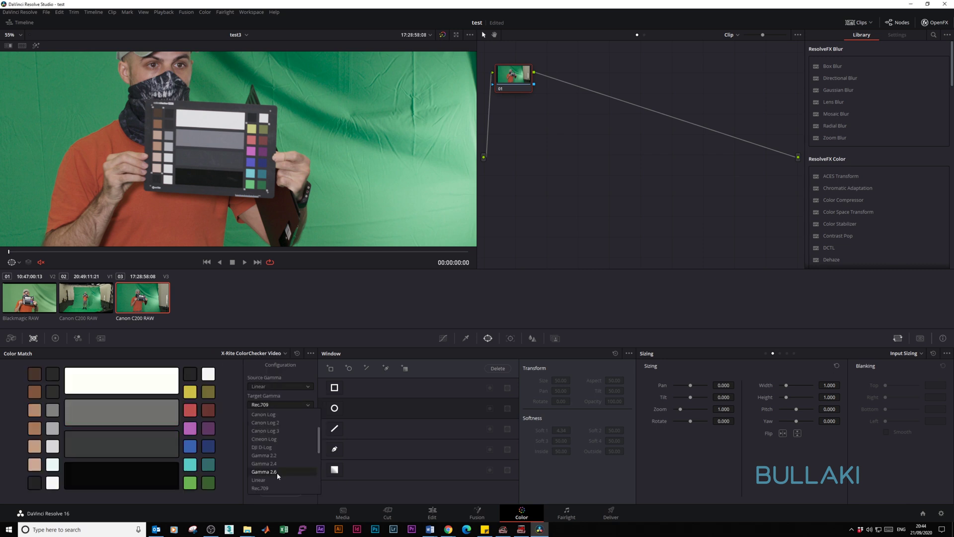
left_click(276, 481)
left_click(278, 423)
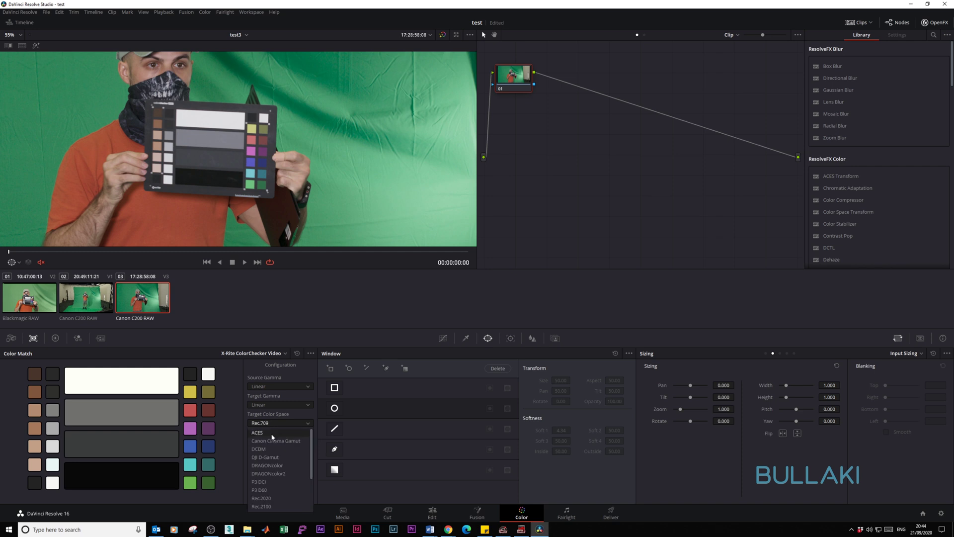
left_click(270, 438)
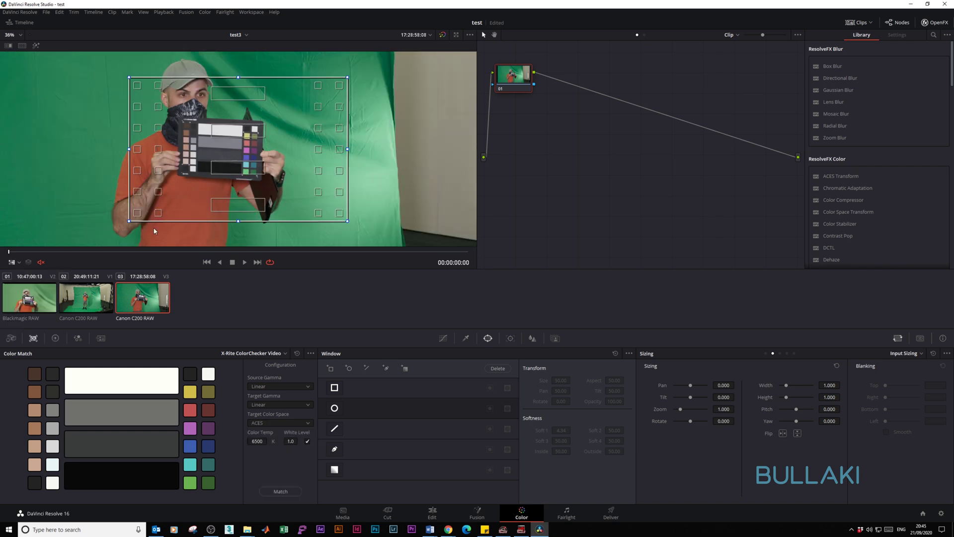
Step: Align the color chart overlay's corners with the ColorChecker held in the selected Canon C200 clip and run the match
scroll(223, 139, "up", 5)
left_click_drag(326, 92, 324, 93)
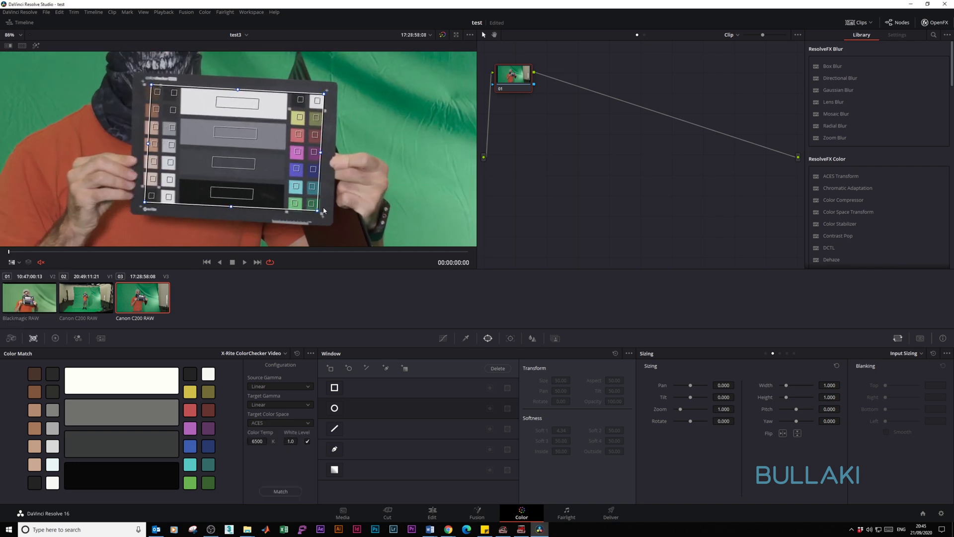
left_click_drag(317, 211, 319, 212)
left_click_drag(151, 85, 146, 85)
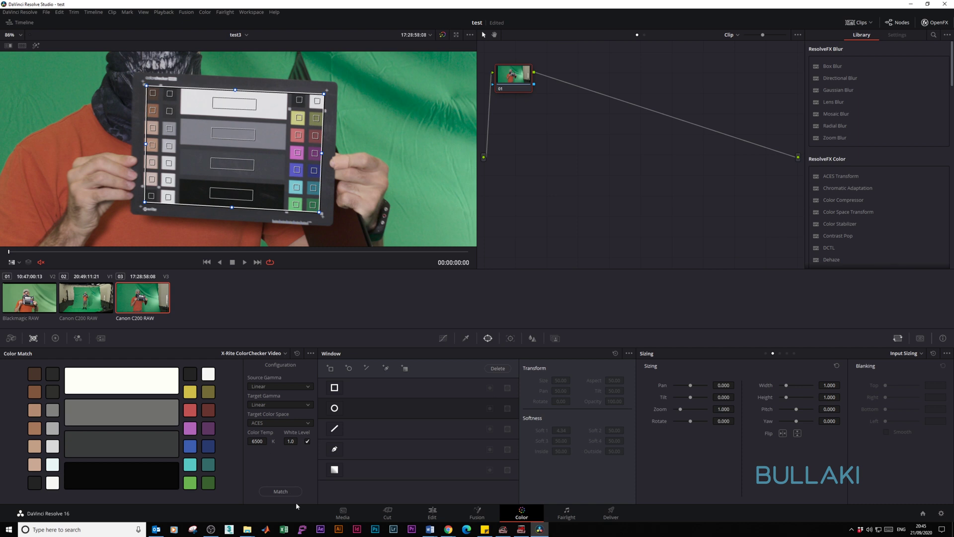
left_click(281, 491)
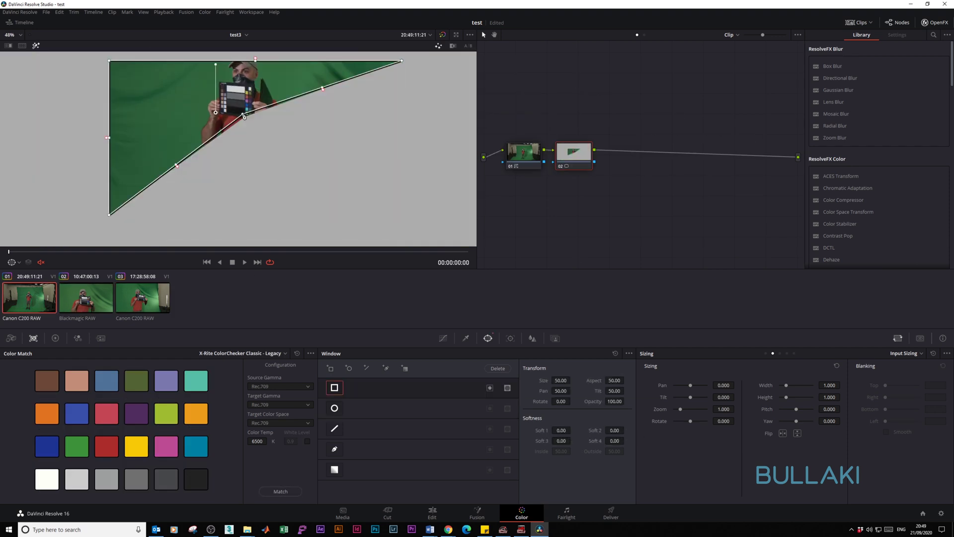
Step: On node 02 of the wide Canon C200 clip, fit a rectangular window around the color chart and enlarge it with Node Sizing zoom
left_click_drag(110, 63, 108, 63)
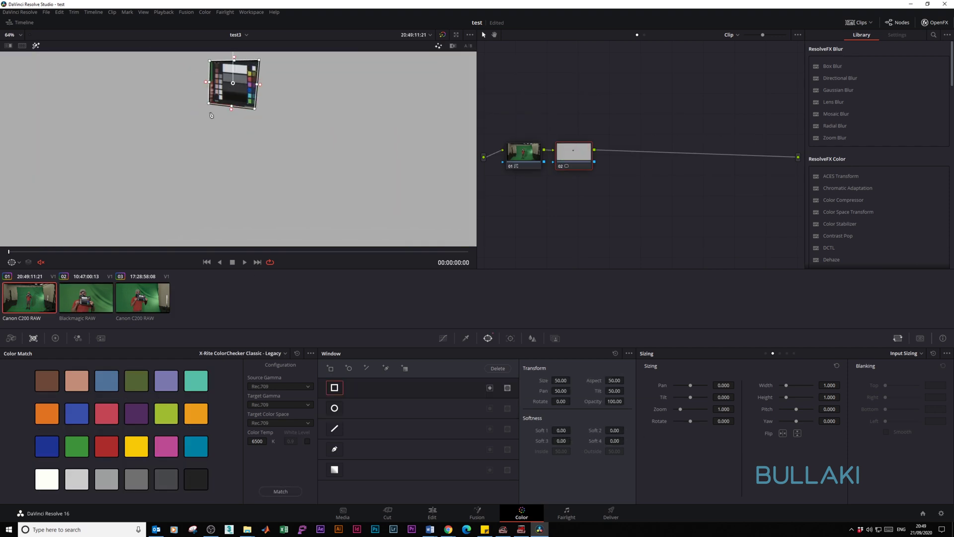
scroll(211, 86, "up", 8)
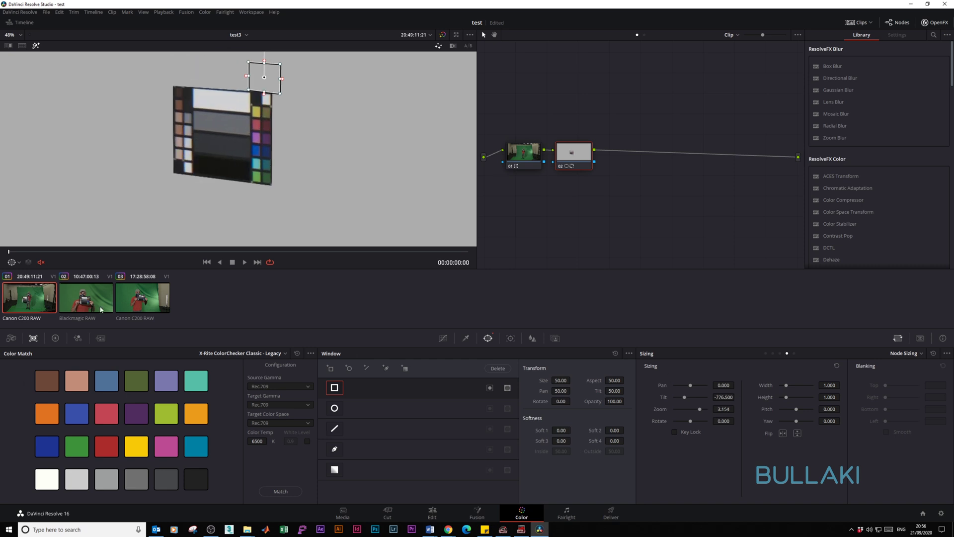
left_click_drag(722, 409, 730, 409)
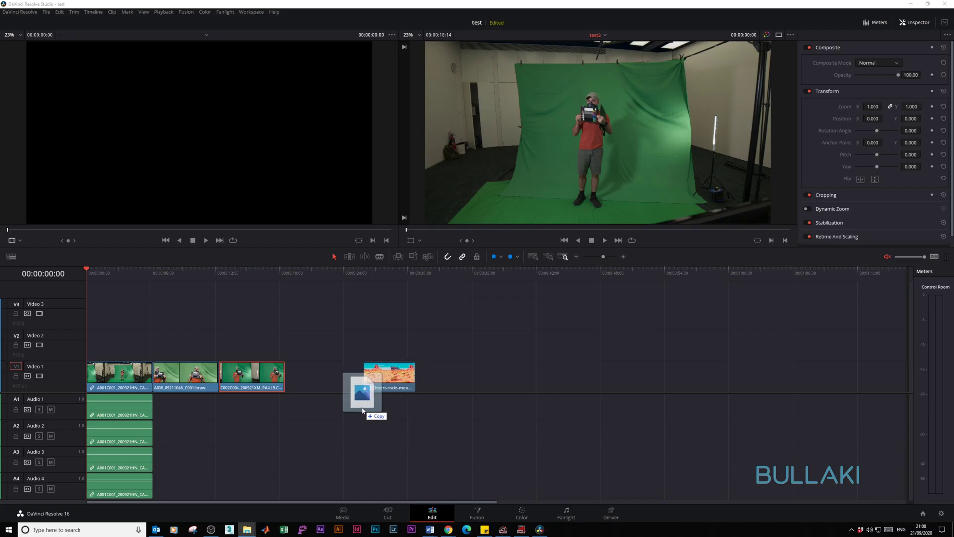
Step: Add the desert background image to the timeline, delete the audio clips, and arrange the camera clips on the track above the image
left_click_drag(366, 390, 365, 401)
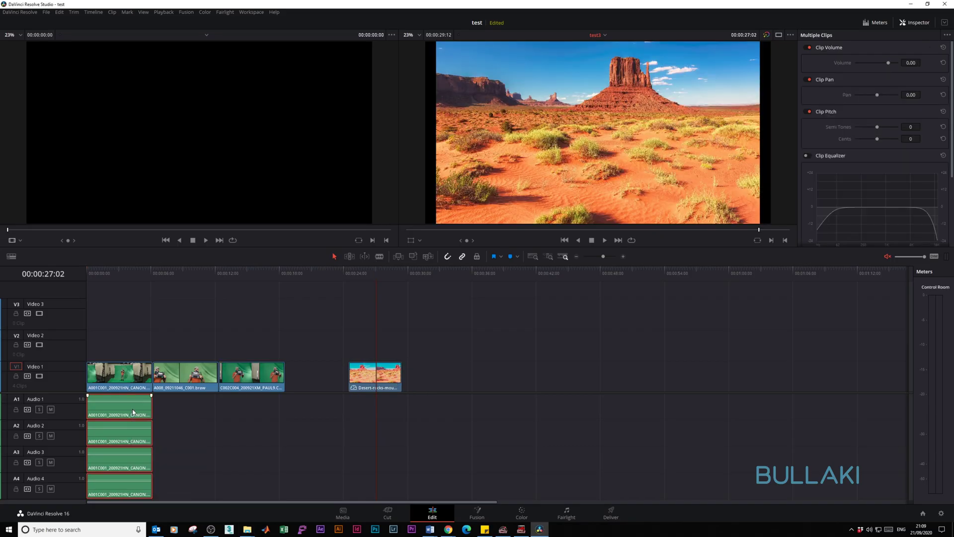
left_click(133, 412)
key("Delete")
left_click_drag(271, 391, 273, 360)
left_click_drag(350, 377, 285, 376)
Step: Open the list of ACES input transforms for the desert JPEG clip
left_click(123, 294)
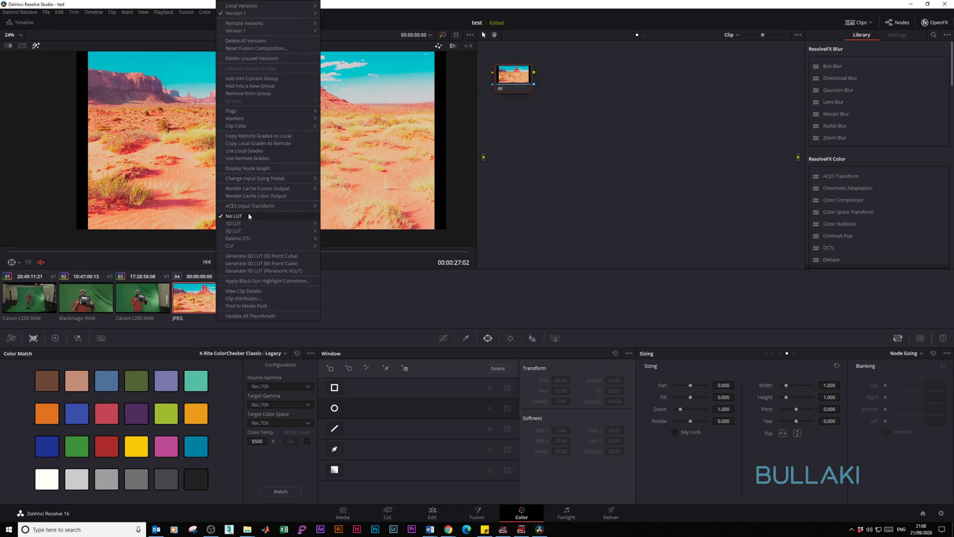
mouse_move(249, 206)
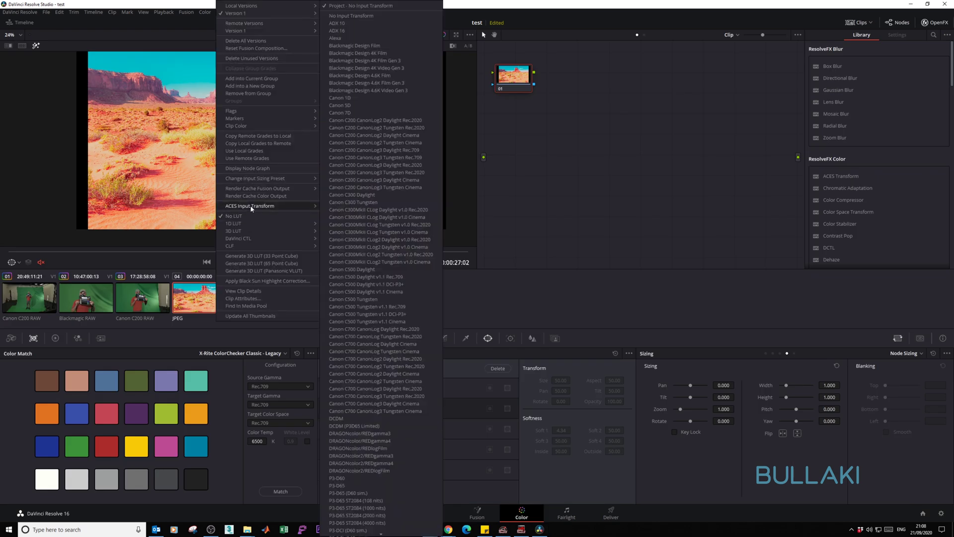
scroll(362, 308, "down", 3)
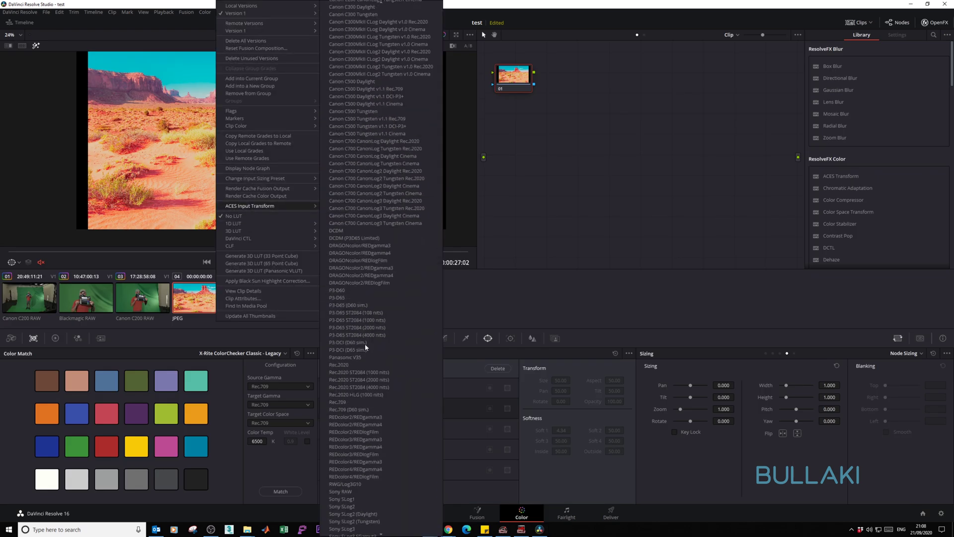
scroll(367, 348, "down", 3)
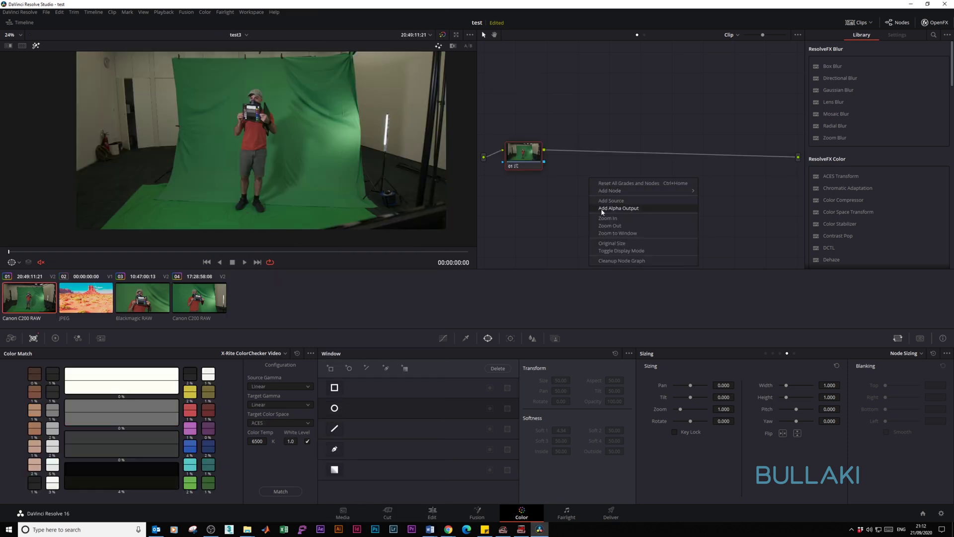
Step: Add an alpha output to the wide Canon clip's node graph and connect node 01's alpha to it
left_click(601, 208)
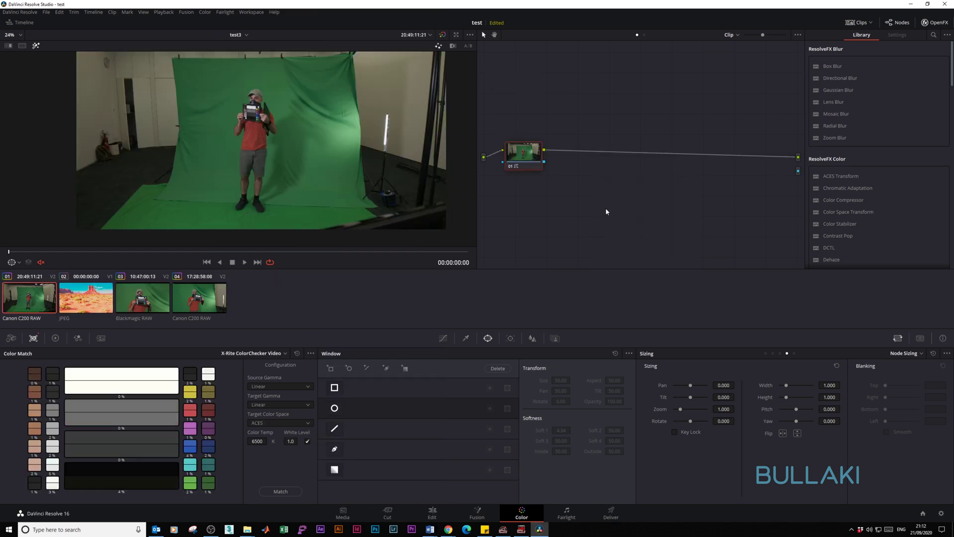
left_click_drag(766, 171, 796, 174)
Step: Key the green backdrop of the wide Canon clip with the HSL qualifier, using hue width 8.9, and invert the selection
left_click(464, 338)
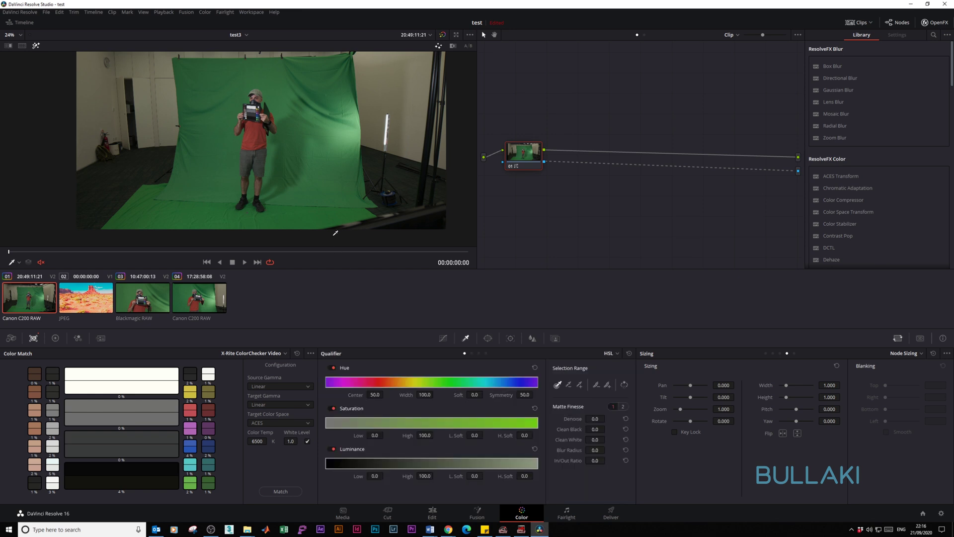
left_click(308, 215)
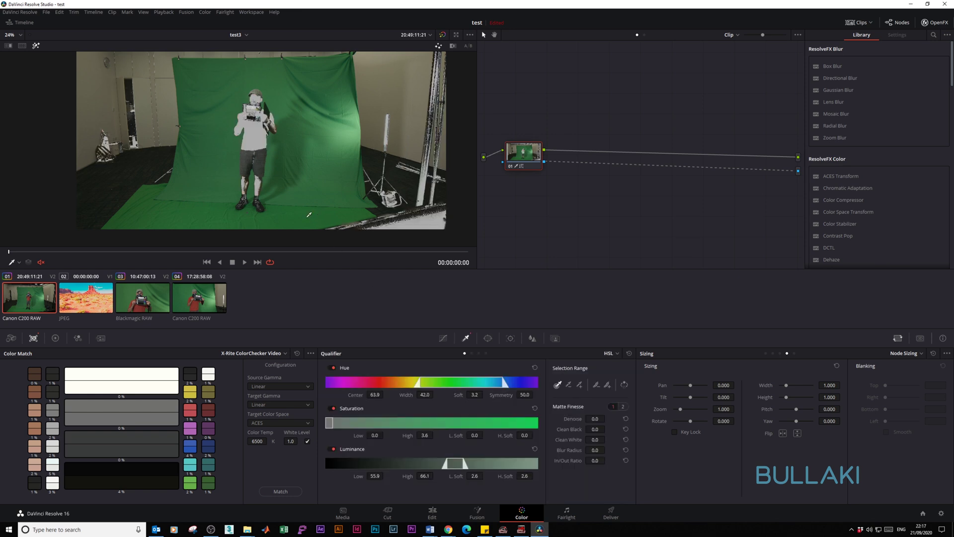
left_click(624, 384)
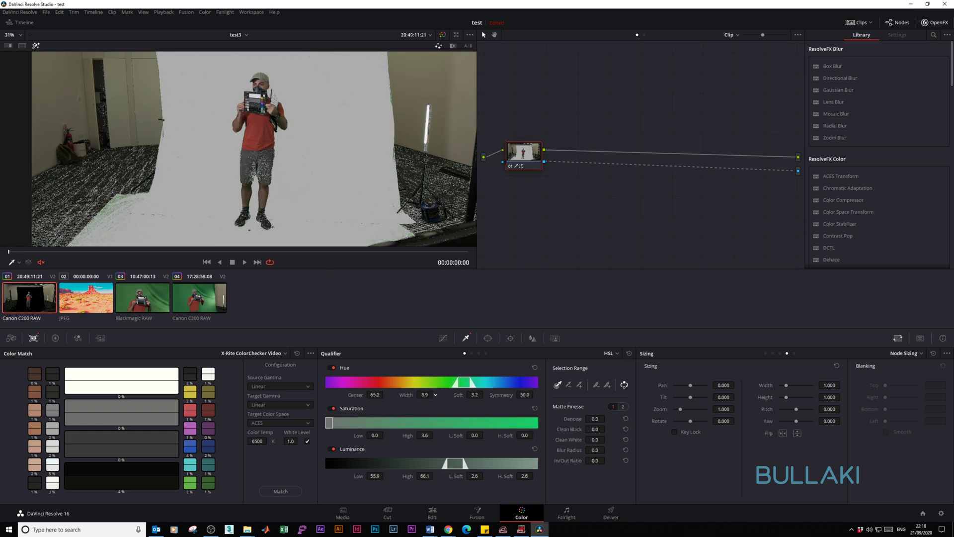
scroll(299, 205, "up", 5)
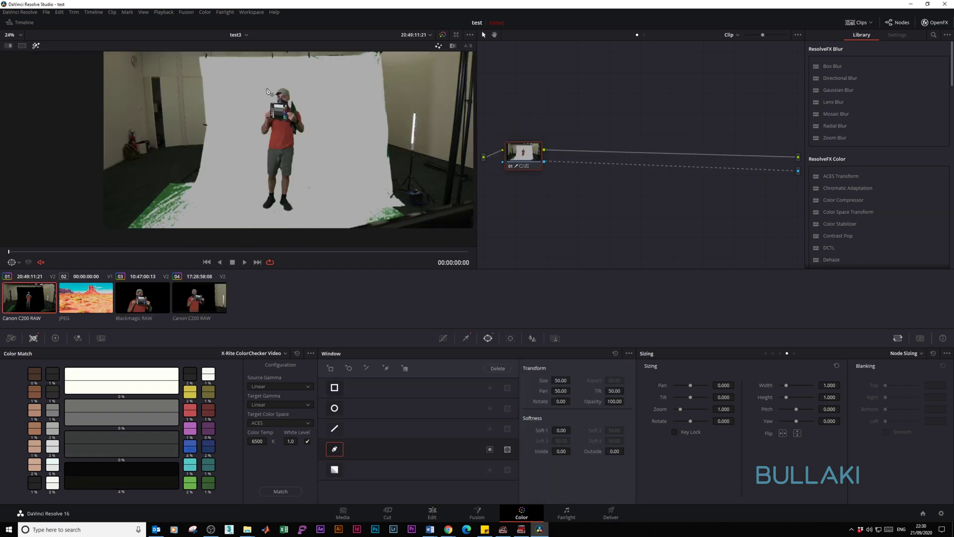
Step: Draw a closed curve window around the full-length man in the wide Canon C200 clip to mask out his surroundings
left_click(267, 89)
left_click(250, 115)
left_click(246, 176)
left_click(282, 221)
left_click(302, 195)
left_click(324, 121)
left_click(299, 81)
left_click(267, 89)
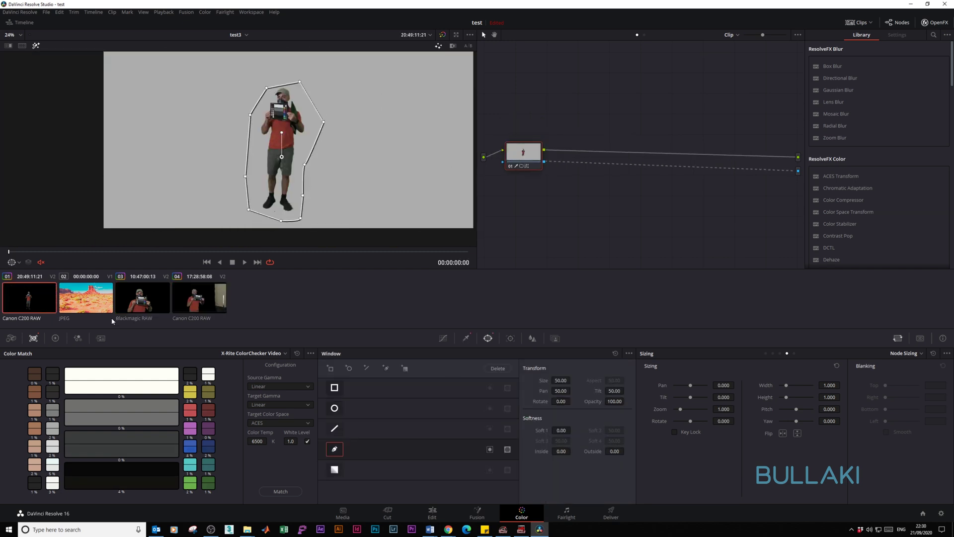
Step: Draw a closed curve window around the man's upper body and color chart in the Blackmagic RAW clip
left_click(142, 297)
left_click(223, 66)
left_click(147, 206)
left_click(159, 240)
left_click(351, 239)
left_click(375, 182)
left_click(272, 52)
left_click(224, 66)
Step: Draw a closed curve window around the man holding the chart in the last Canon C200 clip, closing it at its first point
left_click(198, 297)
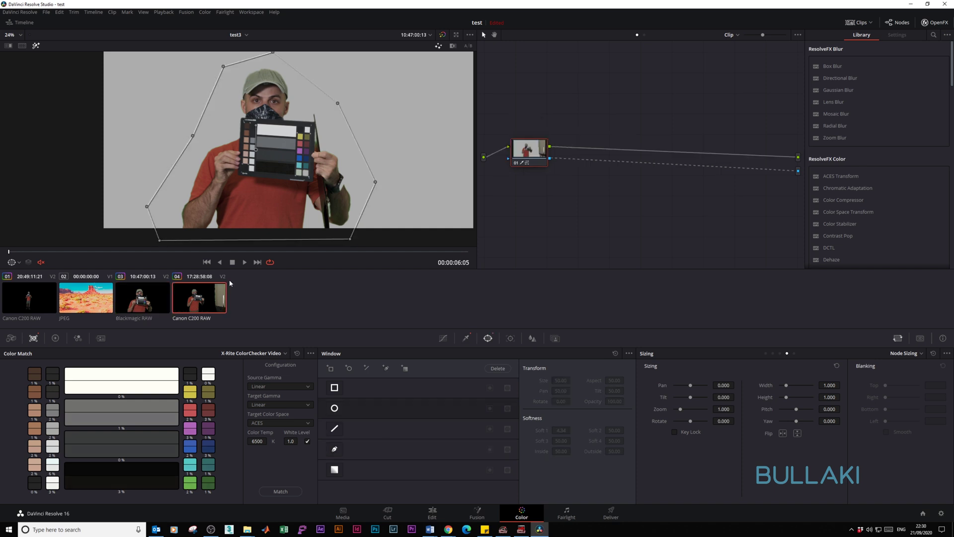
left_click(207, 75)
left_click(182, 137)
left_click(169, 212)
left_click(178, 232)
left_click(291, 240)
left_click(342, 130)
left_click(258, 62)
left_click(208, 76)
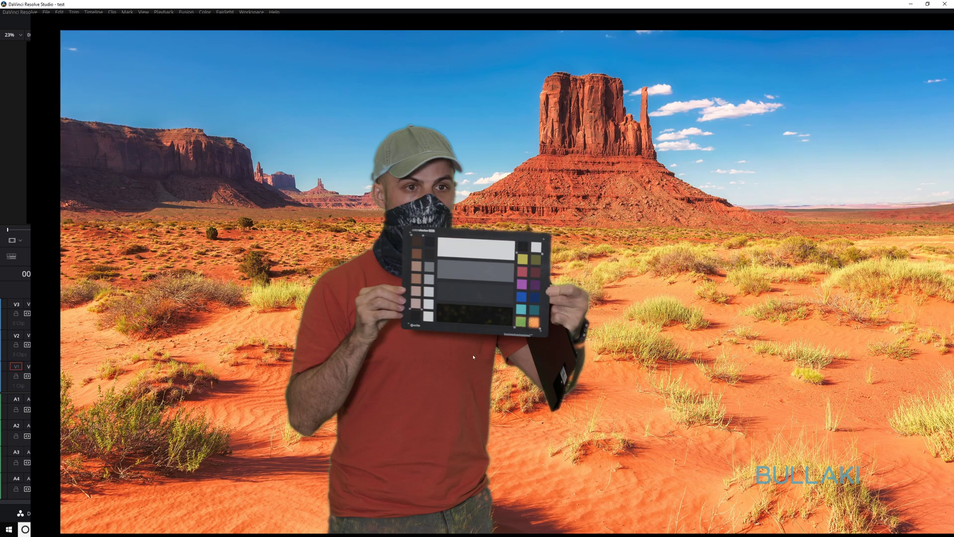